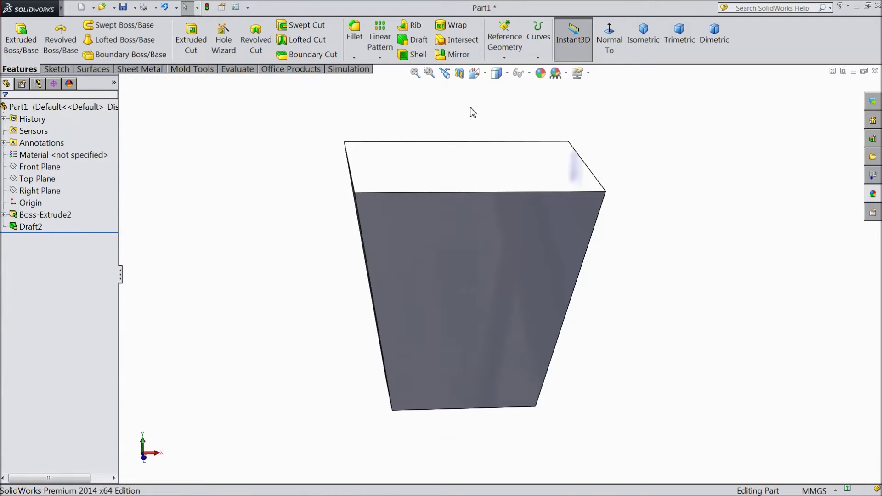
# - Delete the Draft2 feature from the tapered block
pyautogui.scroll(-2, 575, 181)
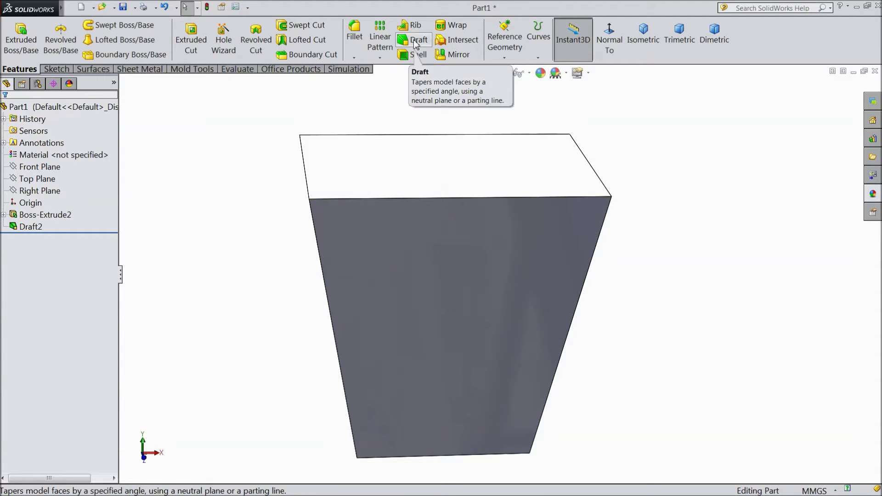
pyautogui.click(29, 227)
pyautogui.rightClick(29, 227)
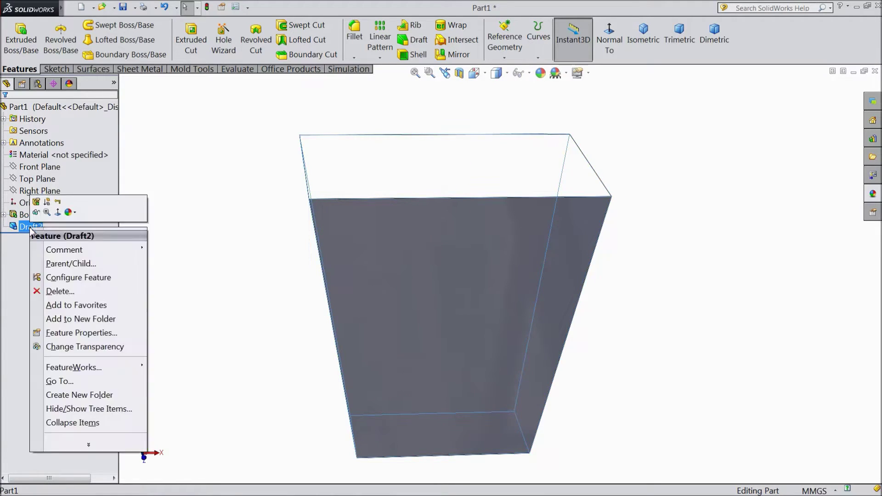
pyautogui.click(58, 294)
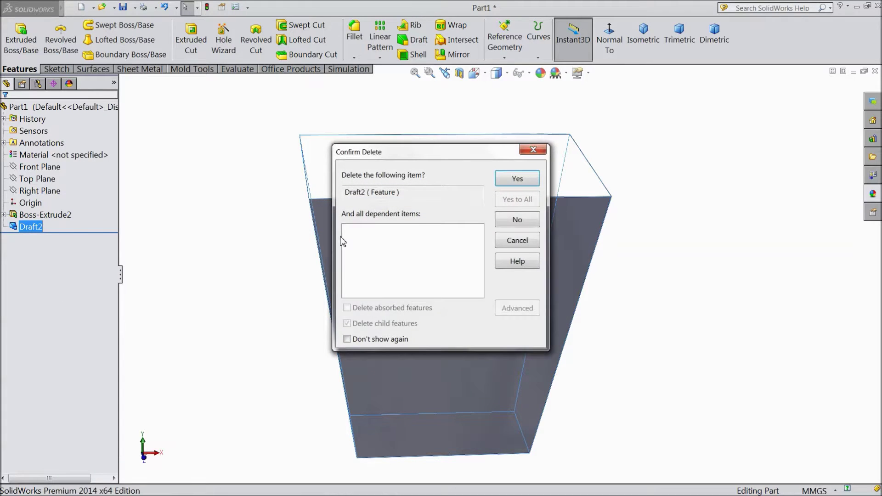
pyautogui.click(516, 178)
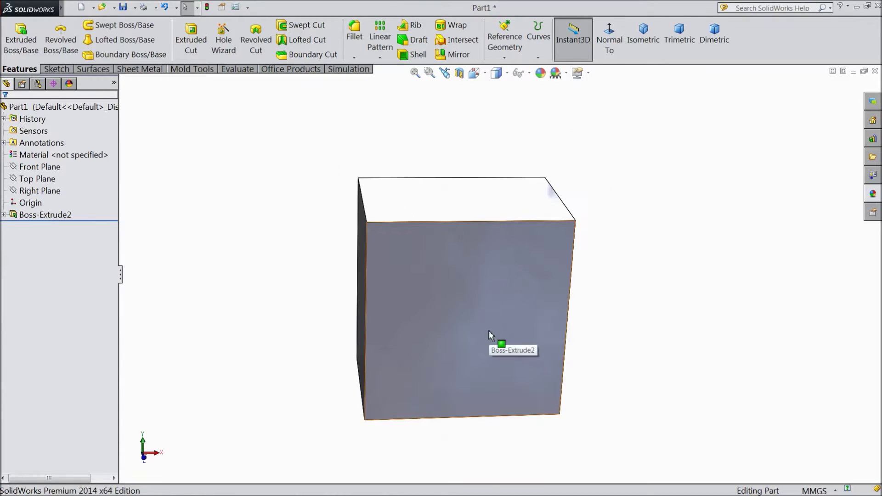
# - Start a draft and review the DraftXpert options for adding and changing drafts
pyautogui.click(417, 41)
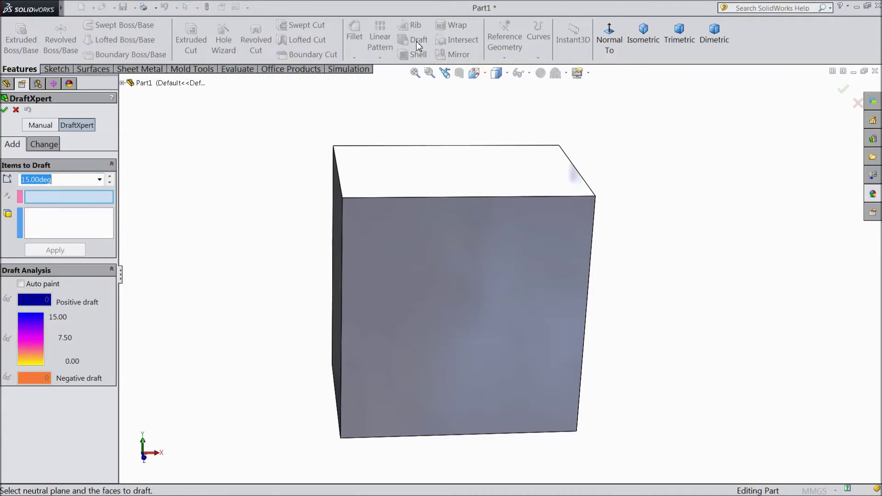
pyautogui.click(43, 143)
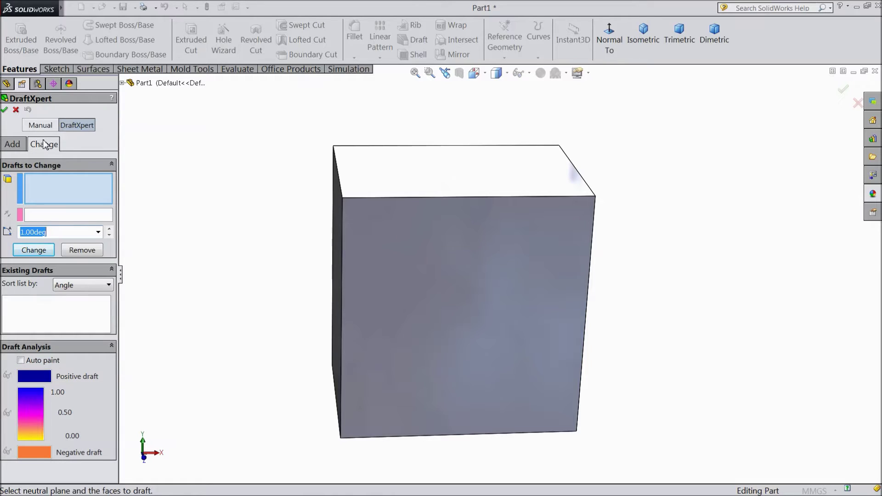
pyautogui.click(12, 146)
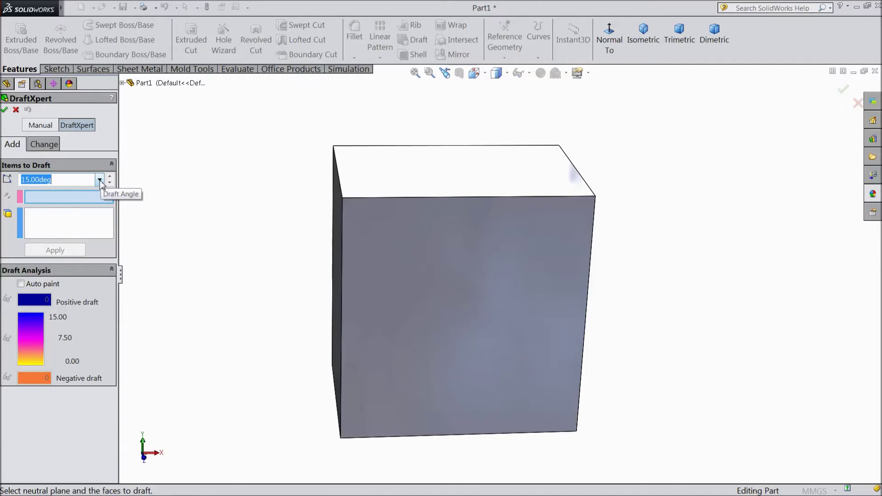
pyautogui.click(44, 144)
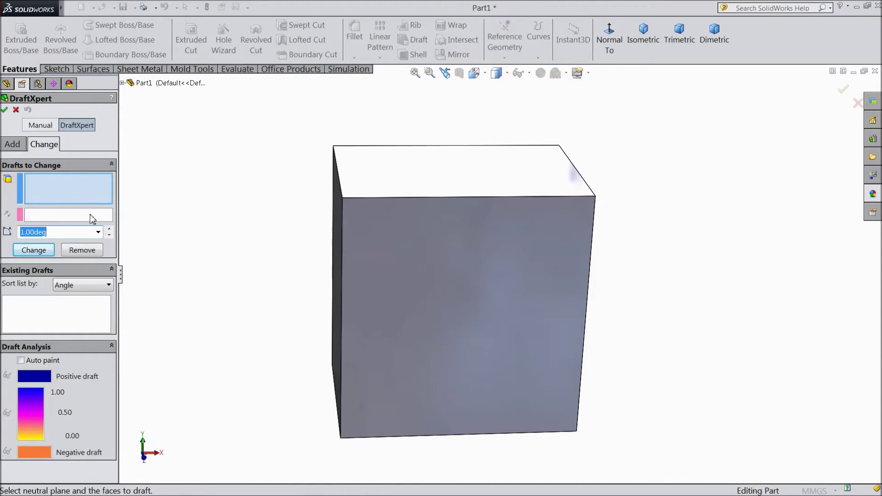
pyautogui.click(77, 126)
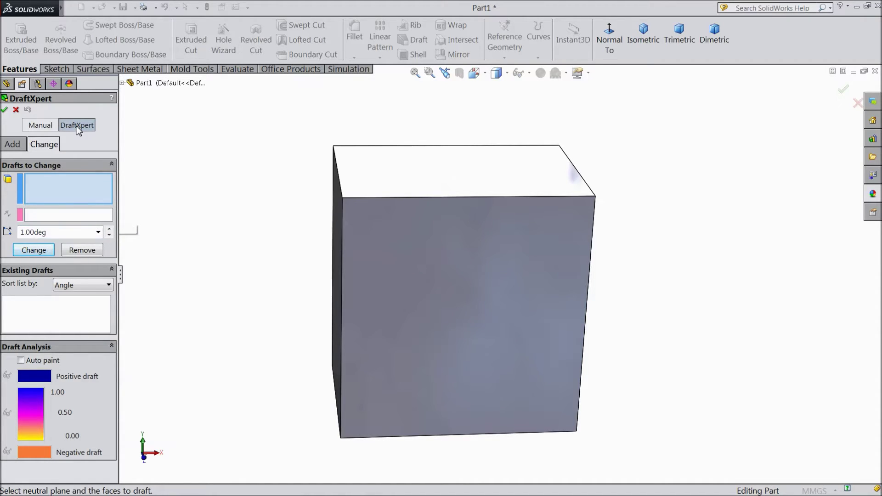
# - Create a manual 10° parting-line draft, using the dark side face's upper edge as pull direction and its near vertical edge as parting line
pyautogui.click(38, 126)
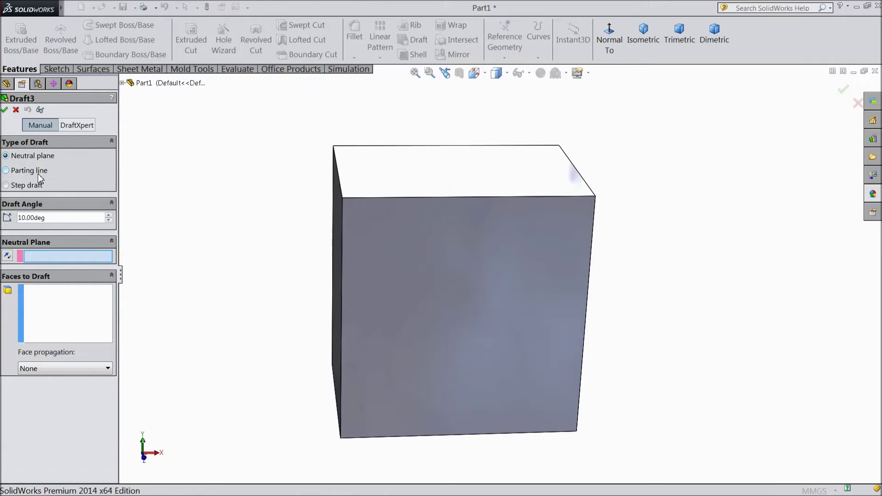
pyautogui.click(6, 170)
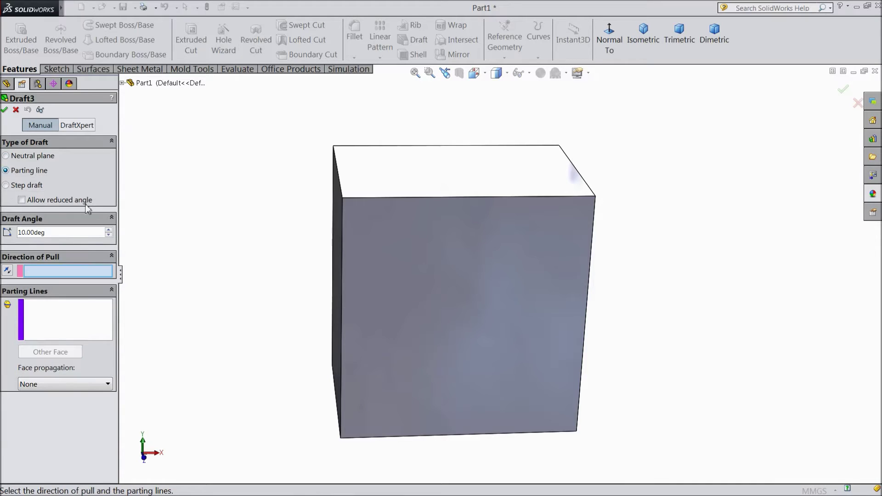
pyautogui.moveTo(226, 231); pyautogui.dragTo(226, 421, button='middle')
pyautogui.moveTo(270, 268); pyautogui.dragTo(270, 299, button='middle')
pyautogui.scroll(-3, 424, 329)
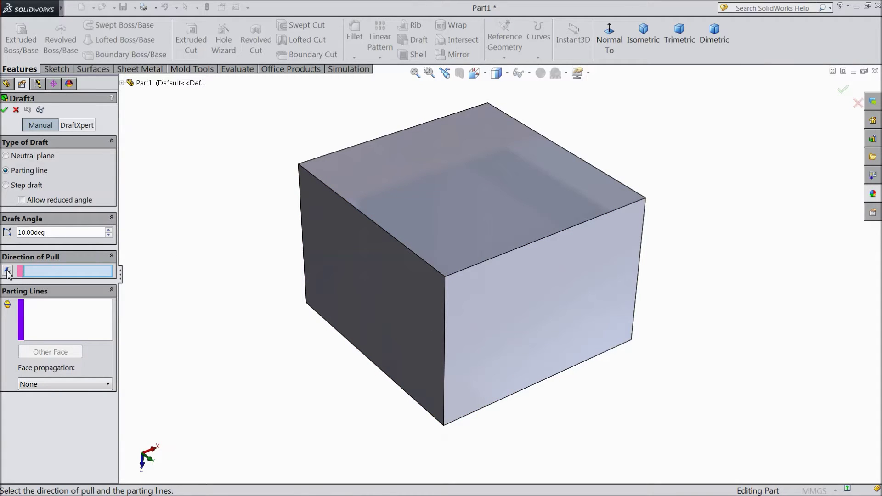
pyautogui.click(394, 238)
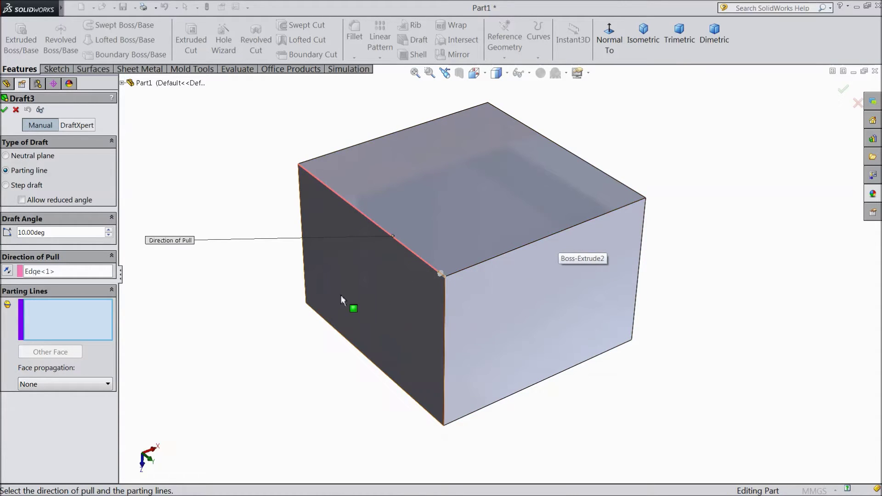
pyautogui.moveTo(341, 294); pyautogui.dragTo(272, 285, button='middle')
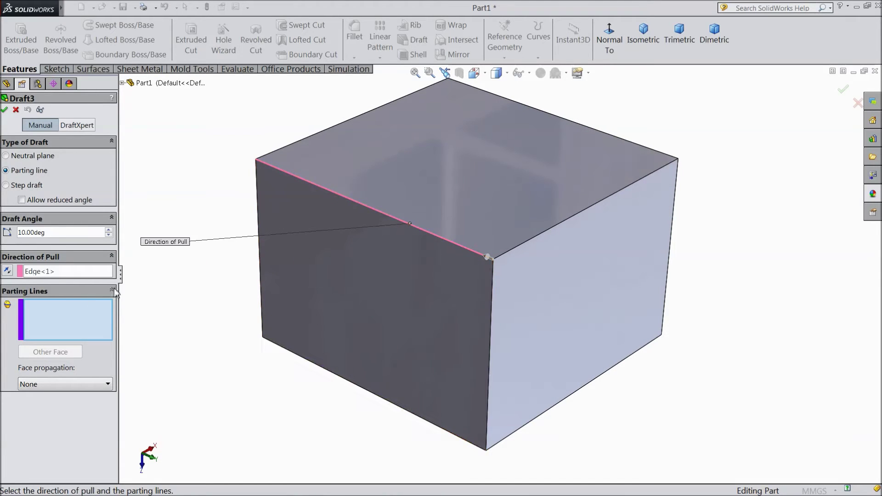
pyautogui.click(494, 311)
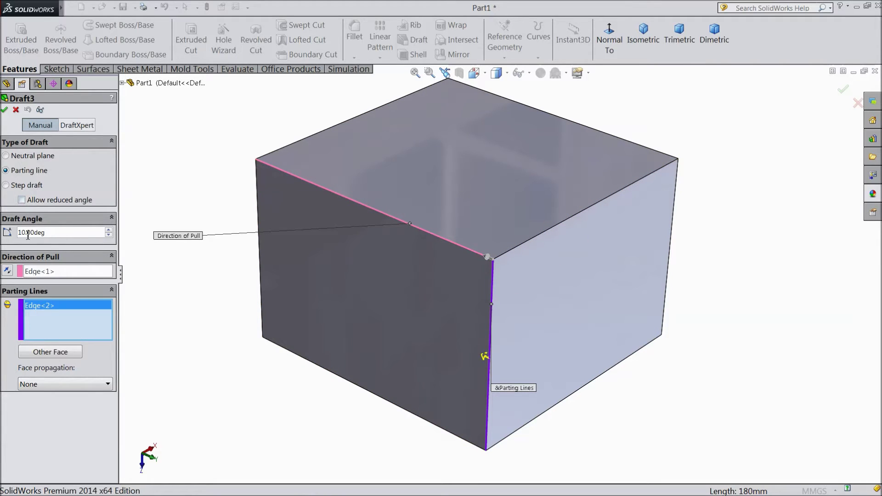
pyautogui.click(4, 110)
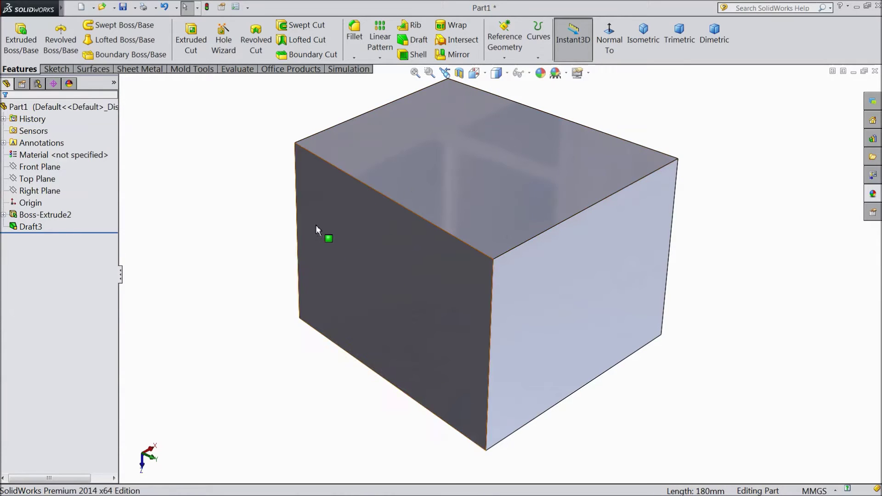
# - Edit Draft3 to reverse its direction of pull and set the draft angle to 15°
pyautogui.moveTo(317, 228); pyautogui.dragTo(285, 205, button='middle')
pyautogui.click(20, 227)
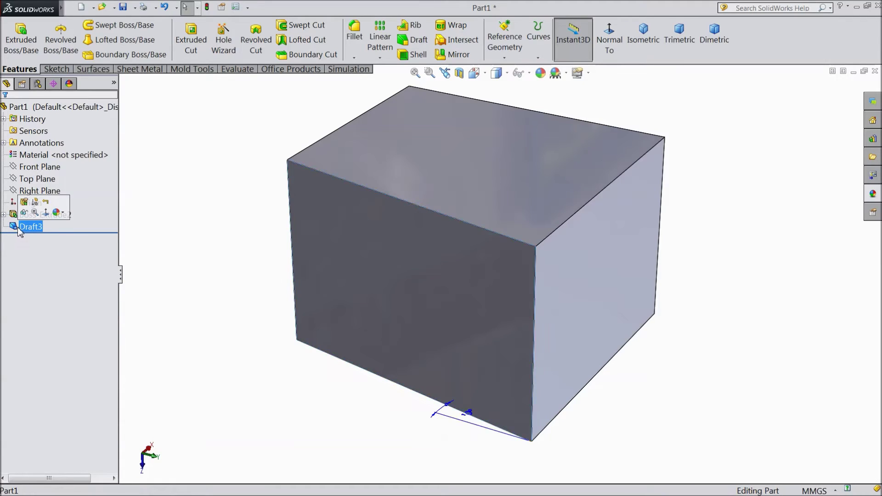
pyautogui.click(23, 205)
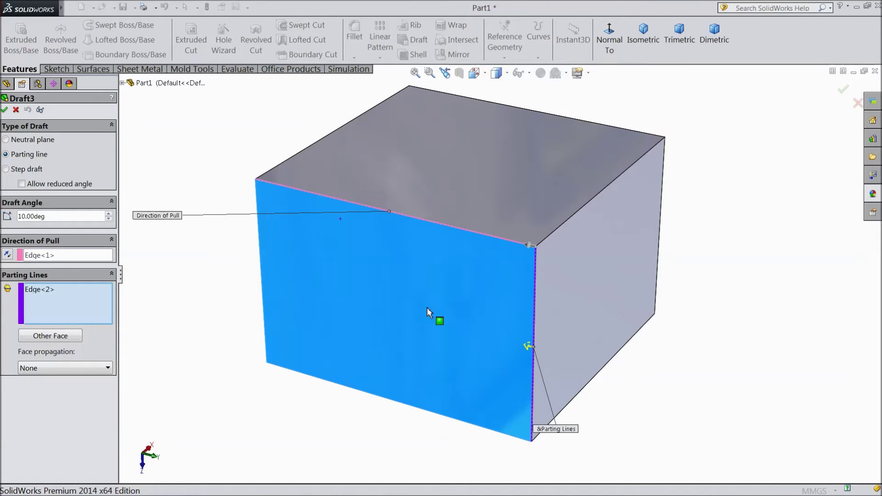
pyautogui.click(7, 255)
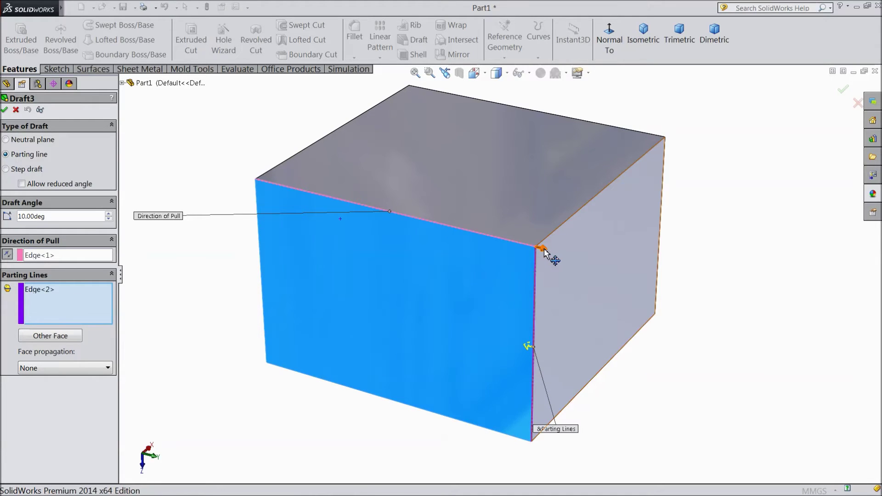
pyautogui.click(108, 214)
pyautogui.click(109, 214)
pyautogui.click(108, 214)
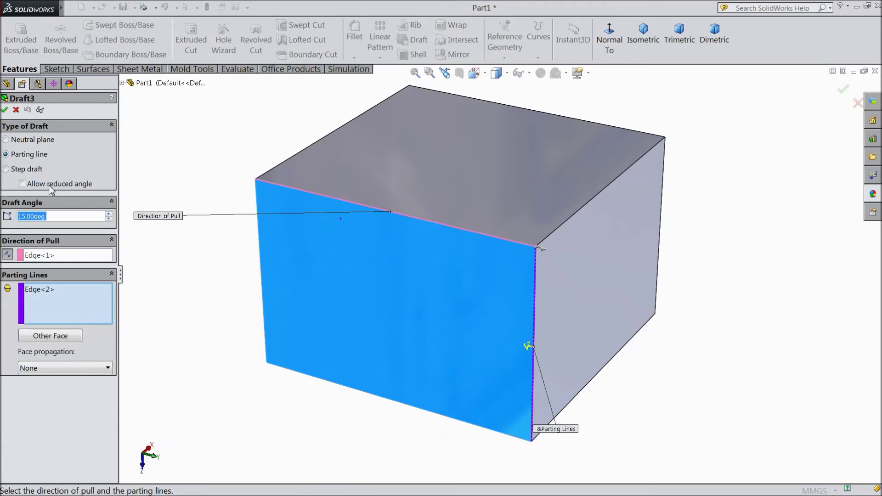
pyautogui.click(4, 110)
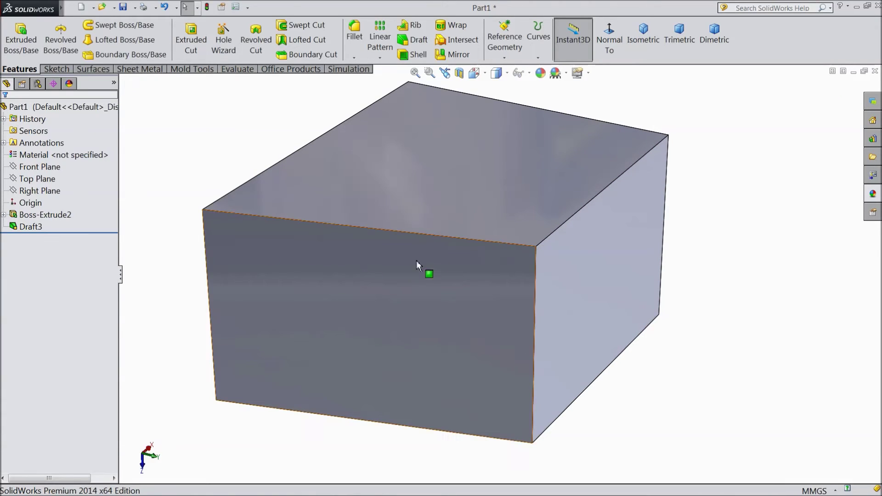
# - Inspect the drafted block's corner edge and review Draft3's pull direction and parting line settings
pyautogui.moveTo(666, 142); pyautogui.dragTo(647, 161, button='middle')
pyautogui.click(486, 358)
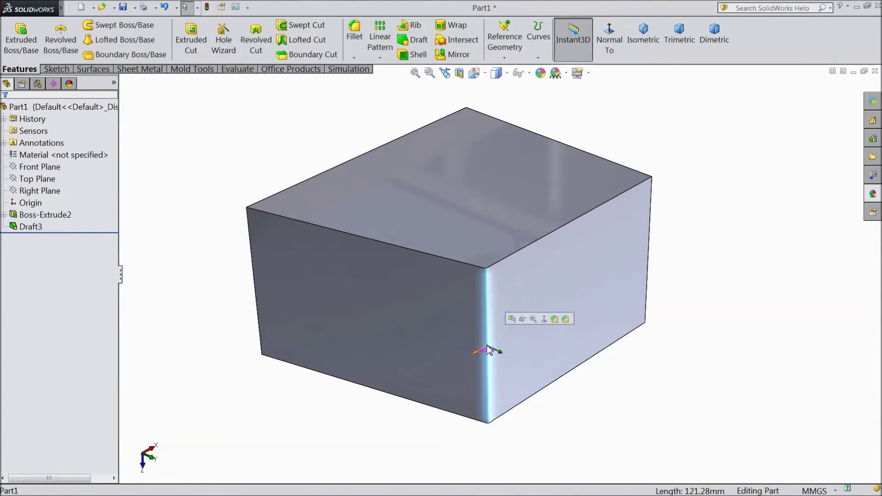
pyautogui.click(176, 289)
pyautogui.click(30, 226)
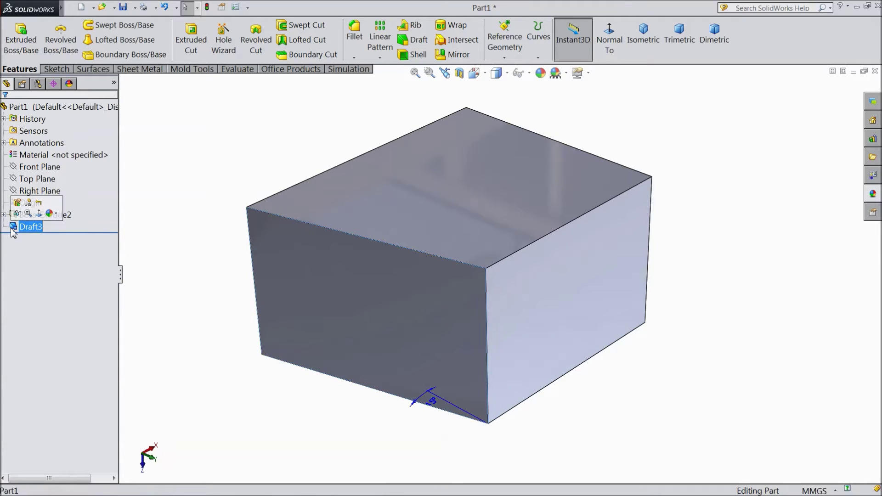
pyautogui.click(18, 204)
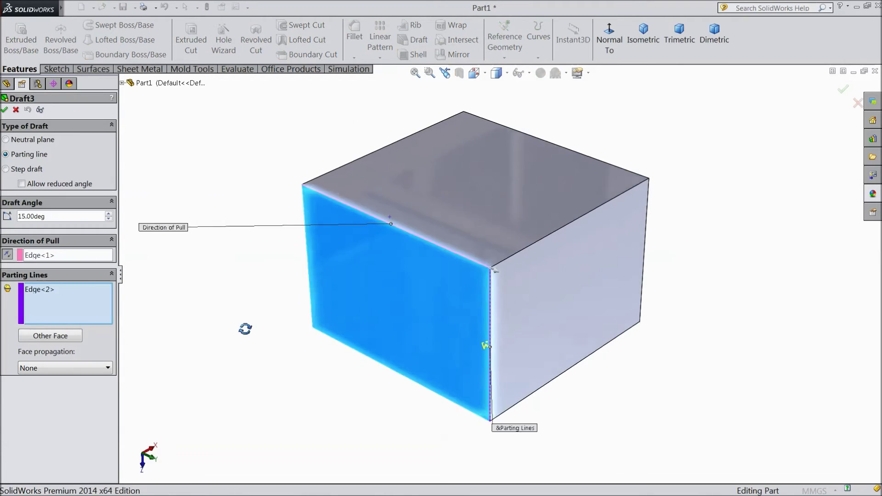
pyautogui.moveTo(242, 321); pyautogui.dragTo(238, 327, button='middle')
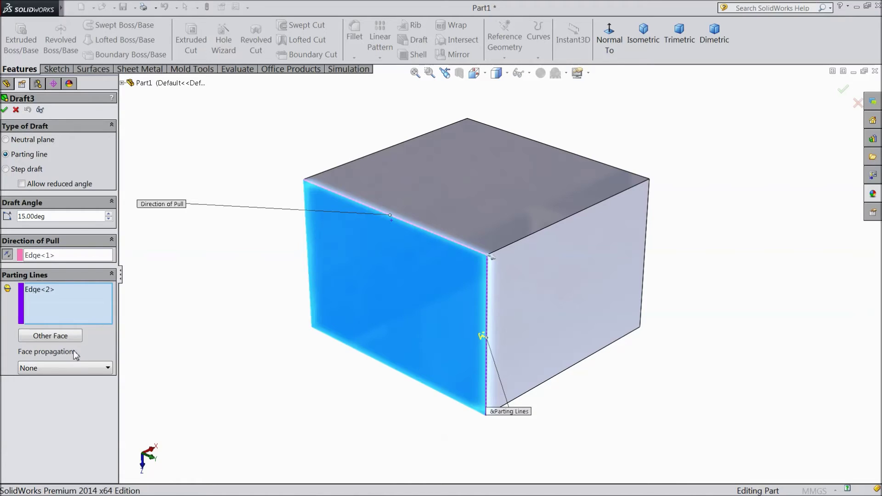
pyautogui.click(4, 110)
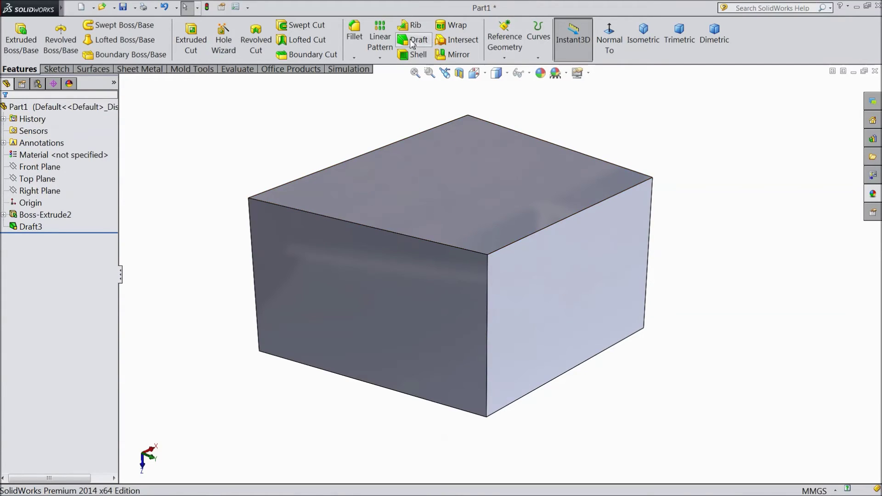
# - Add a 20° parting-line draft, using the light side face's upper edge as pull direction and its far vertical edge as parting line
pyautogui.click(414, 40)
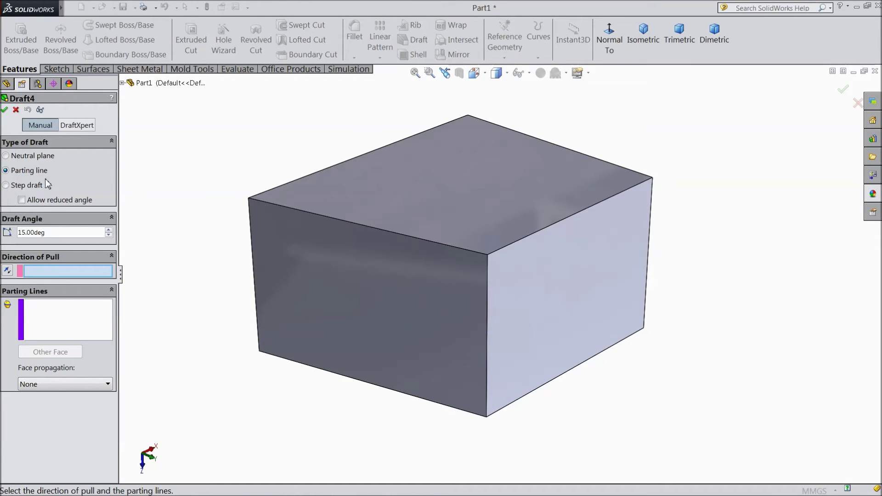
pyautogui.click(108, 231)
pyautogui.click(109, 231)
pyautogui.click(108, 231)
pyautogui.click(109, 230)
pyautogui.scroll(3, 459, 285)
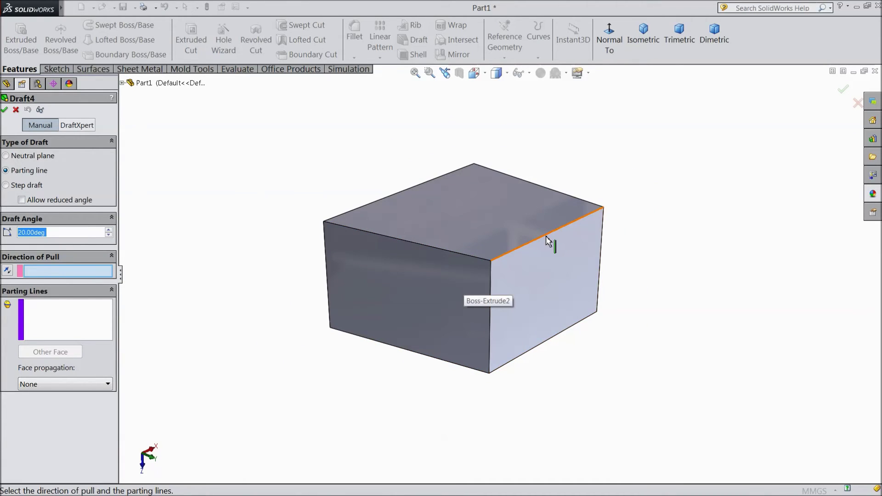
pyautogui.click(548, 241)
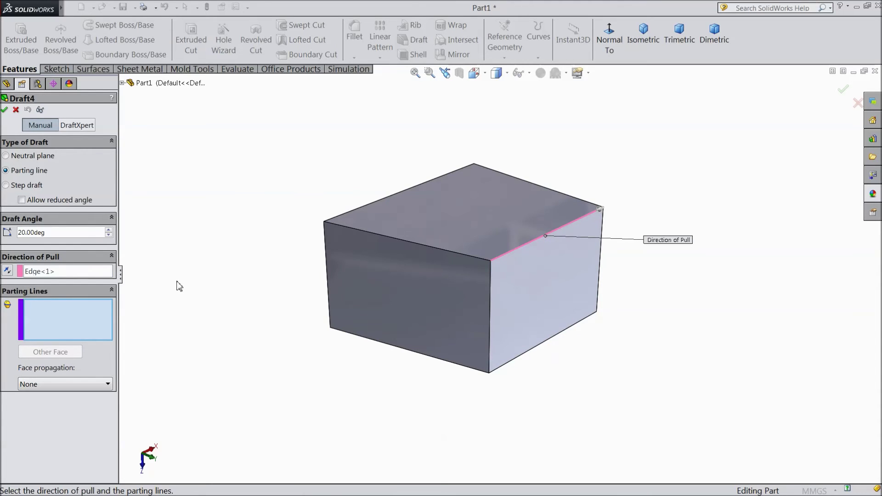
pyautogui.scroll(-2, 586, 269)
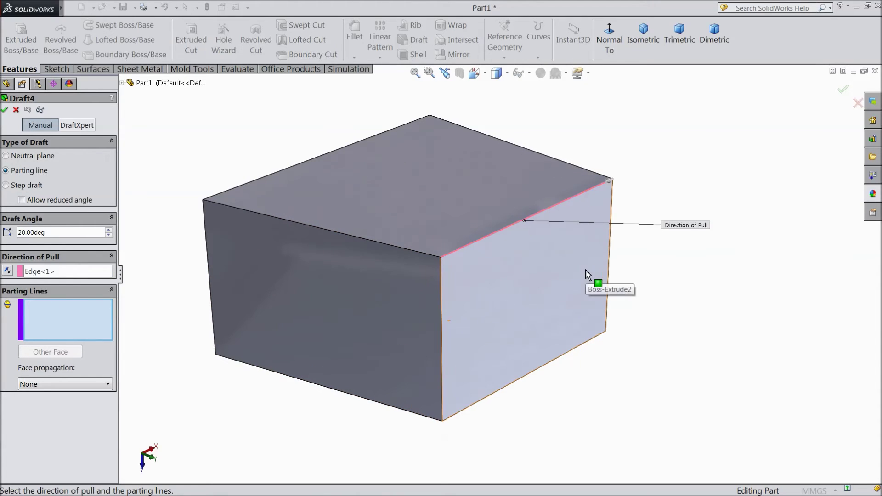
pyautogui.click(612, 262)
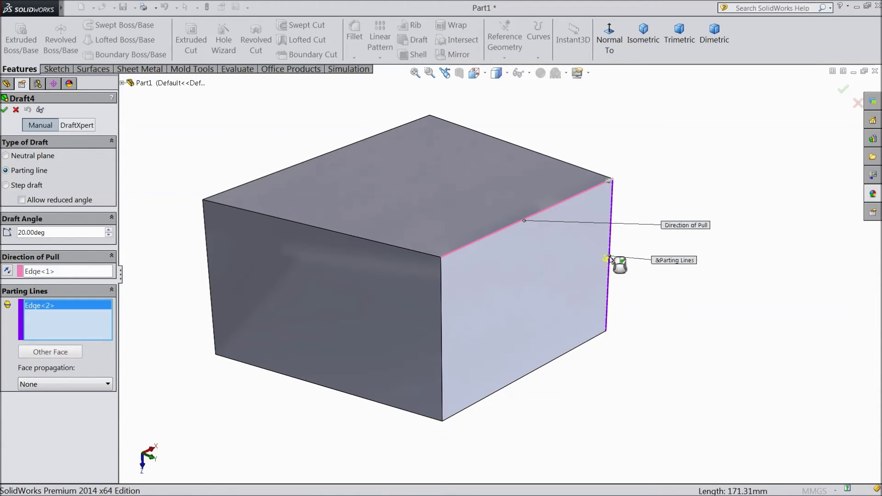
pyautogui.moveTo(616, 260); pyautogui.dragTo(604, 324, button='middle')
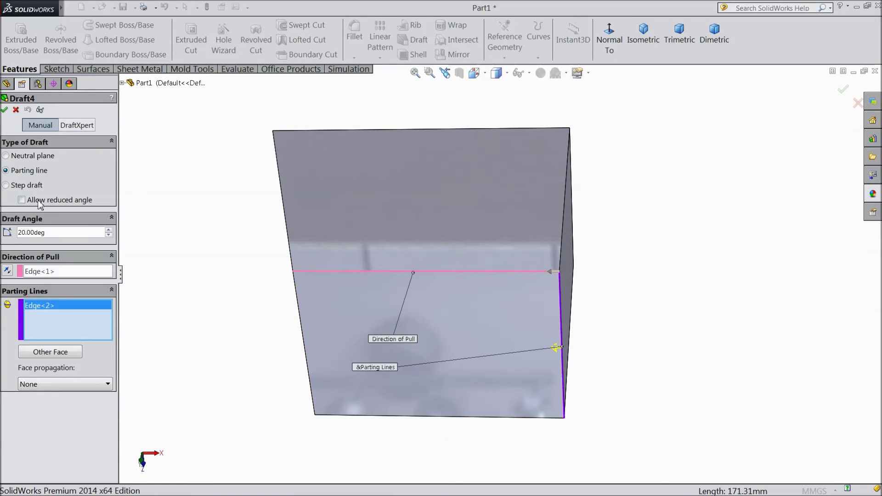
pyautogui.click(4, 110)
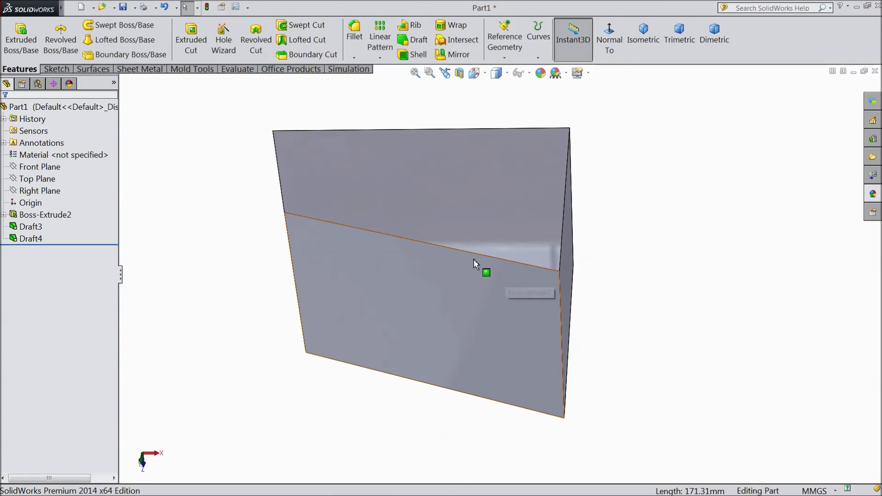
# - Edit Draft4 to reverse its direction of pull
pyautogui.moveTo(693, 359); pyautogui.dragTo(726, 280, button='middle')
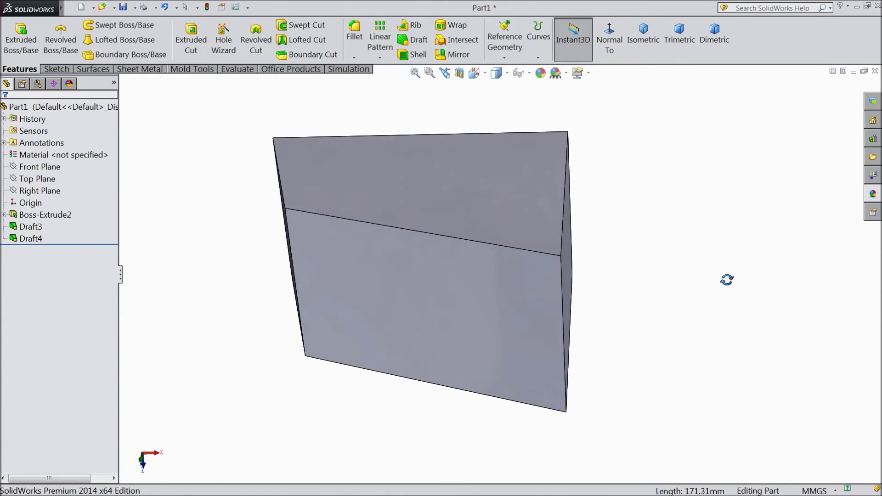
pyautogui.click(28, 239)
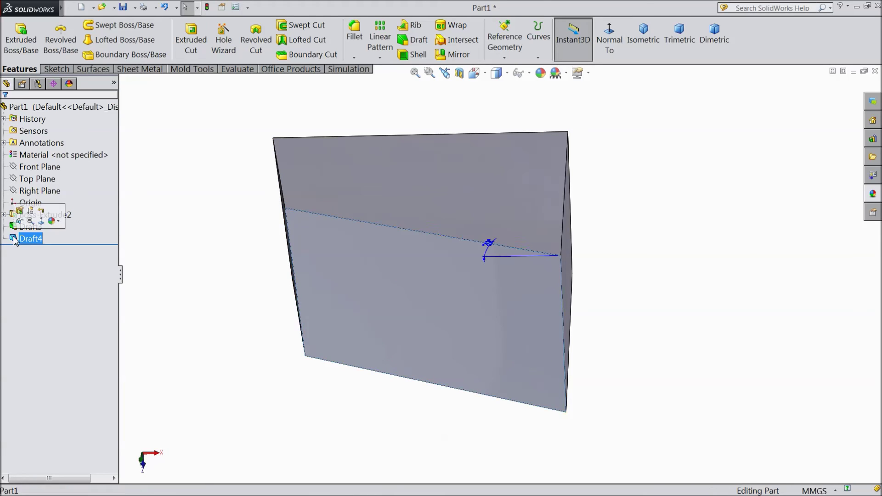
pyautogui.click(20, 216)
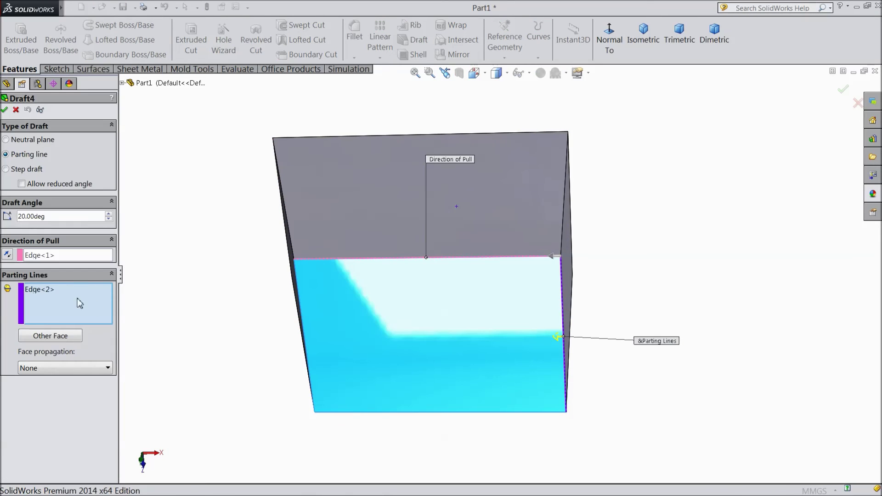
pyautogui.click(6, 255)
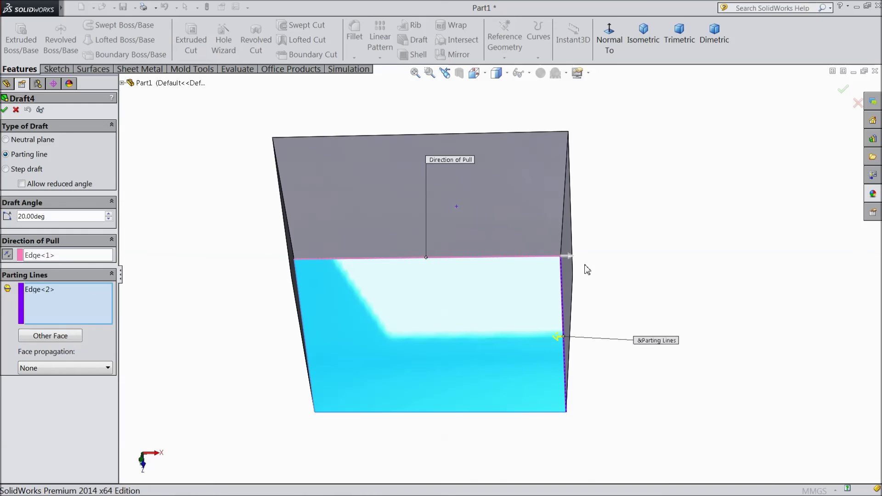
pyautogui.moveTo(615, 258)
pyautogui.mouseDown(button='middle')
pyautogui.moveTo(595, 230)
pyautogui.moveTo(607, 263)
pyautogui.mouseUp(button='middle')
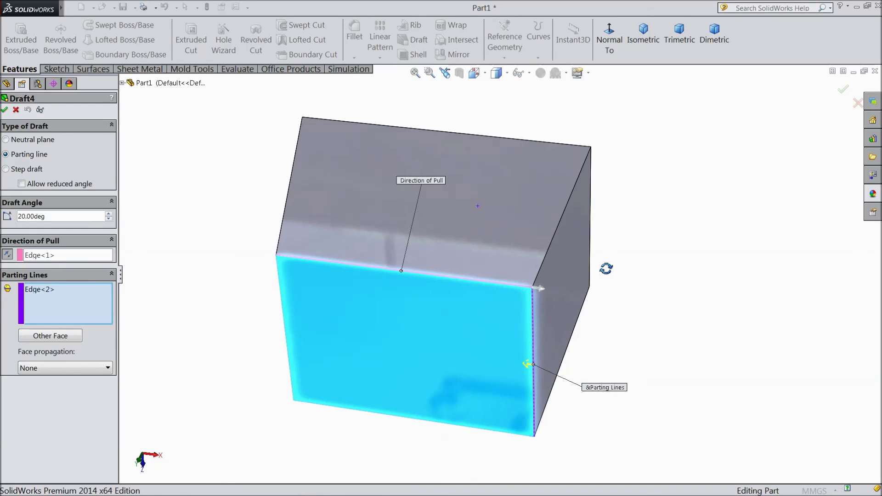
pyautogui.click(5, 109)
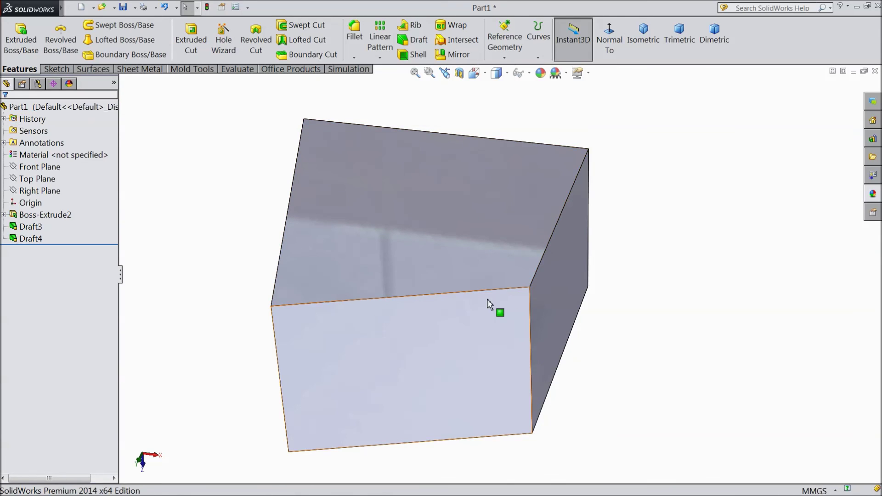